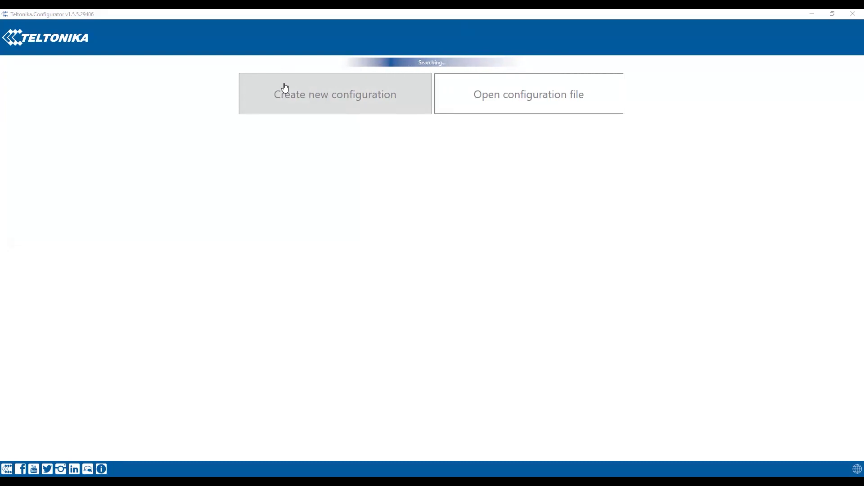
Start a new configuration and choose the FMB920 BLE device model.
click(322, 107)
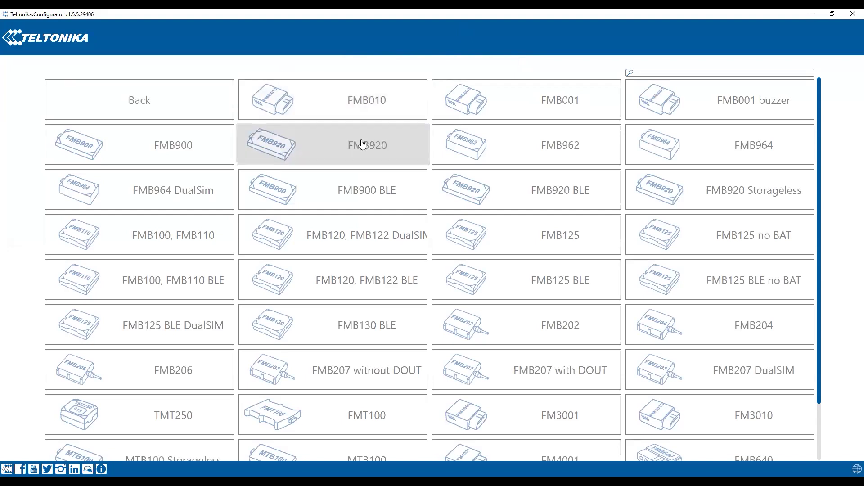
click(472, 191)
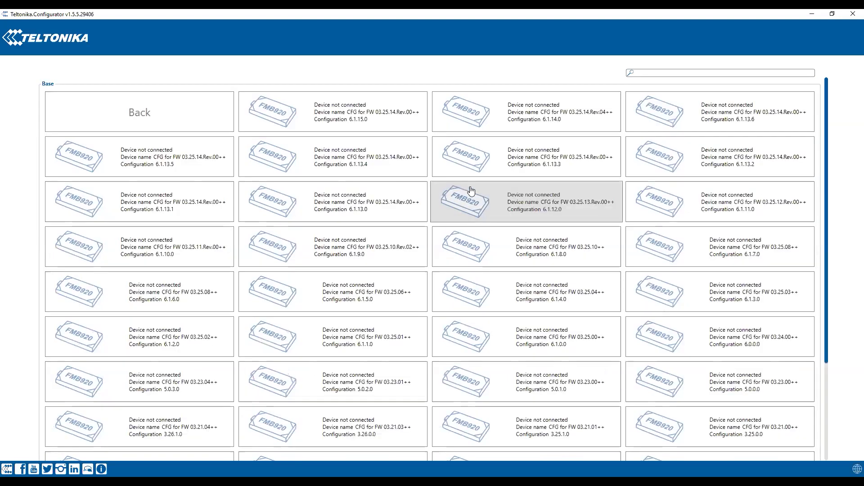
Open the newest FMB920 configuration version, 6.1.15.0, and go to the Bluetooth 4.0 settings.
click(392, 123)
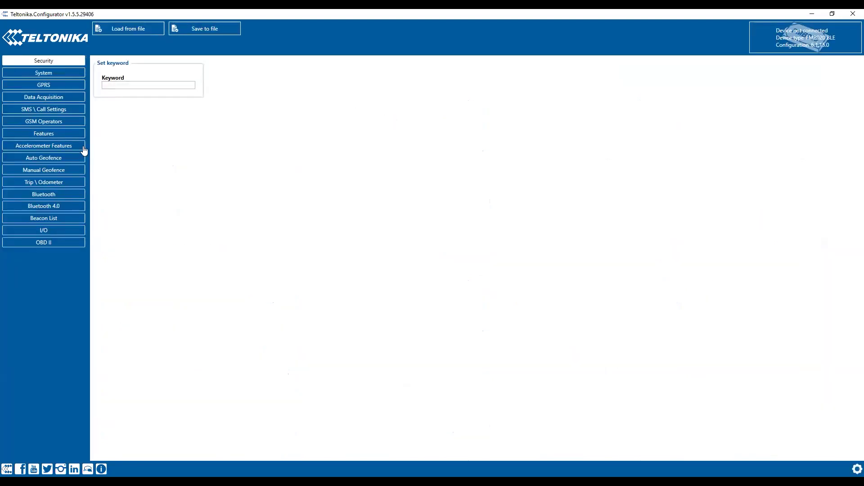
click(83, 194)
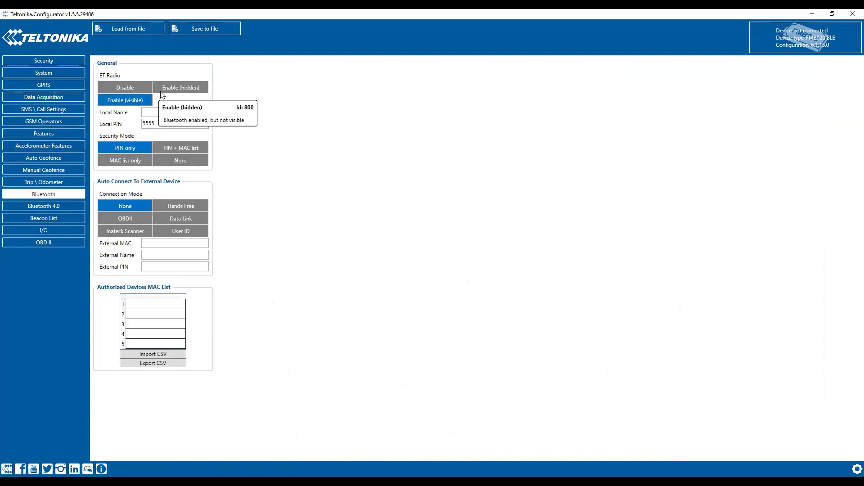
click(69, 205)
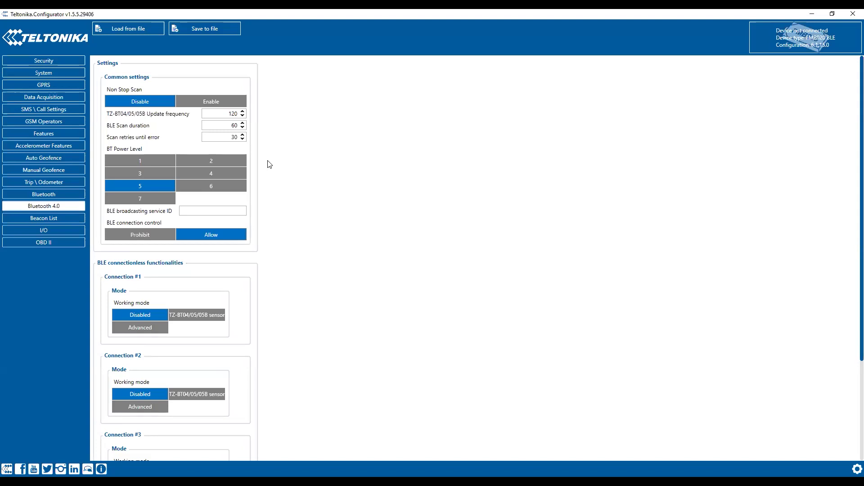
Change the TZ-BT04/05/05B Update frequency from 120 to 30 and set BLE Scan duration to 30.
double_click(225, 115)
mouse_move(122, 91)
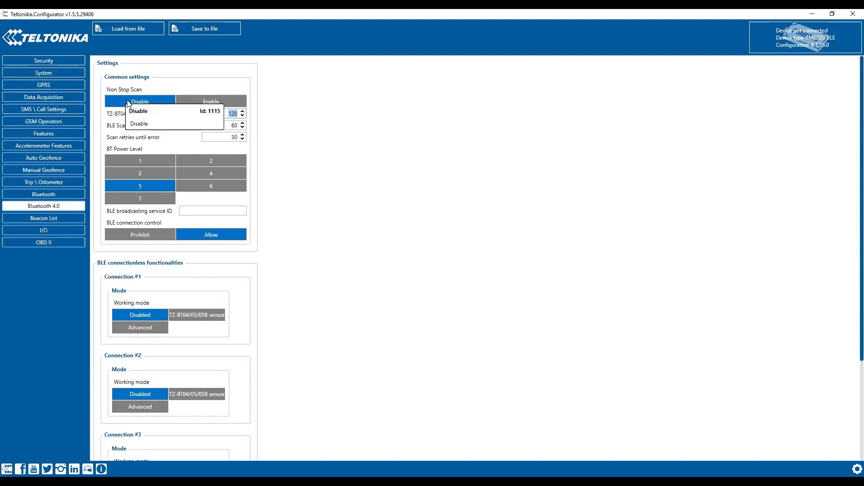
mouse_move(209, 126)
text(30)
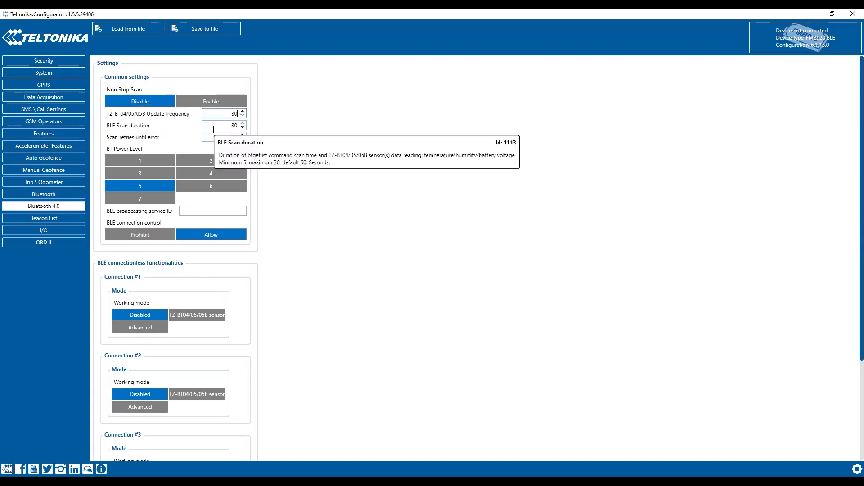
click(218, 127)
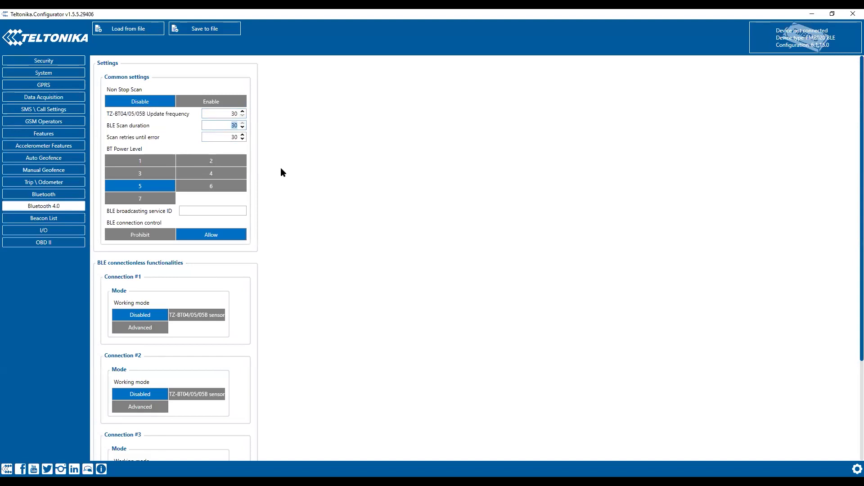
scroll(281, 169, down, 1)
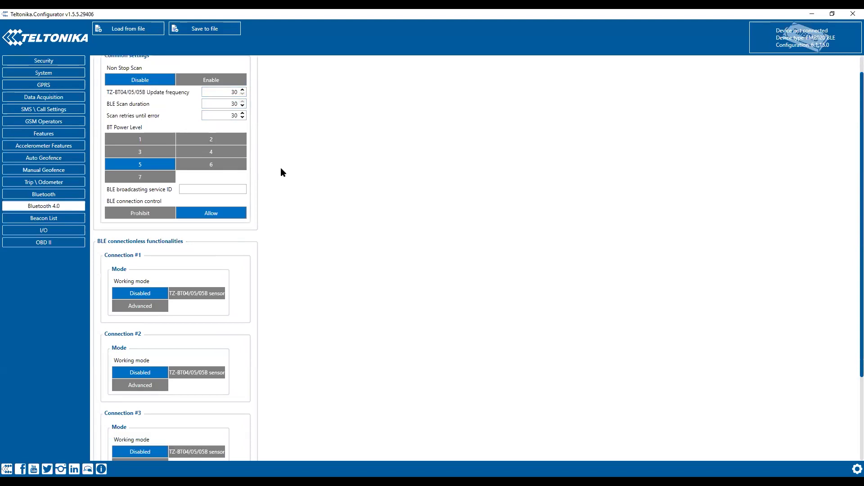
scroll(282, 170, down, 4)
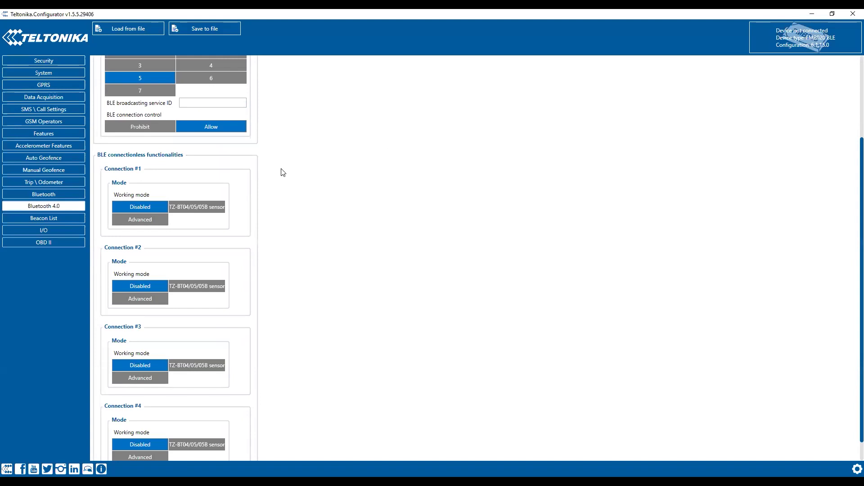
scroll(283, 173, down, 1)
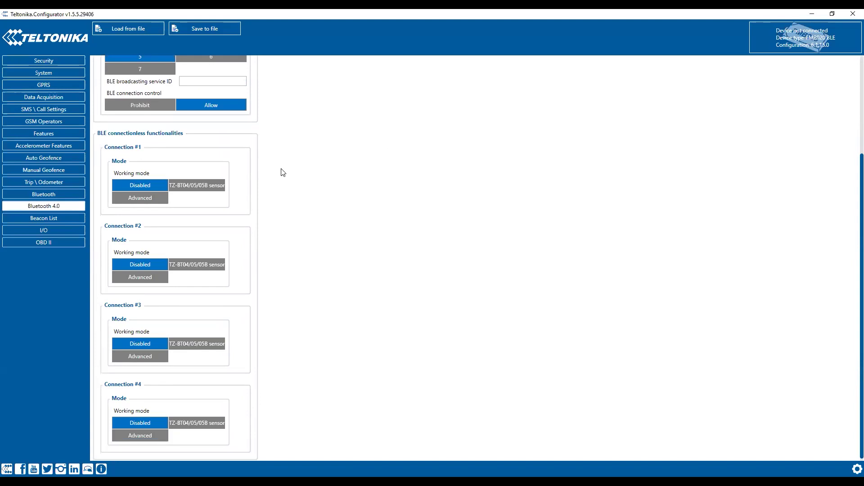
Set Connection #1's working mode to Advanced.
click(160, 198)
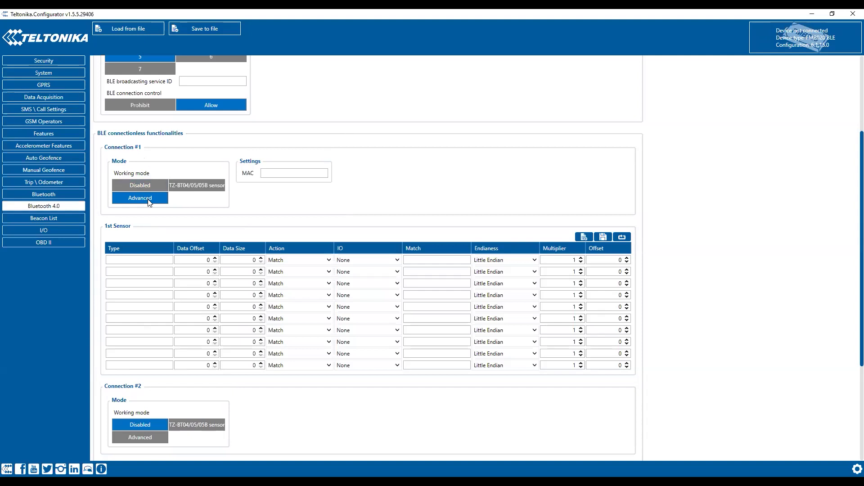
Load the ELA T sensor preset into Connection #1's 1st Sensor table.
click(579, 241)
scroll(446, 228, down, 3)
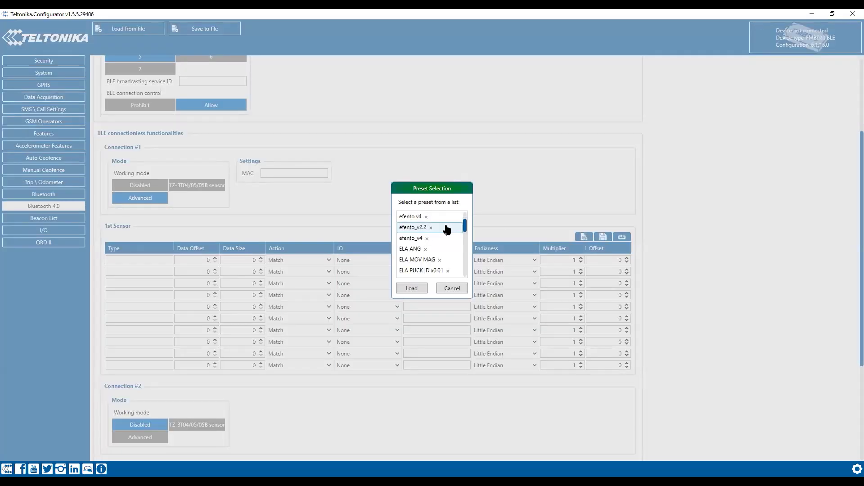
scroll(445, 228, down, 1)
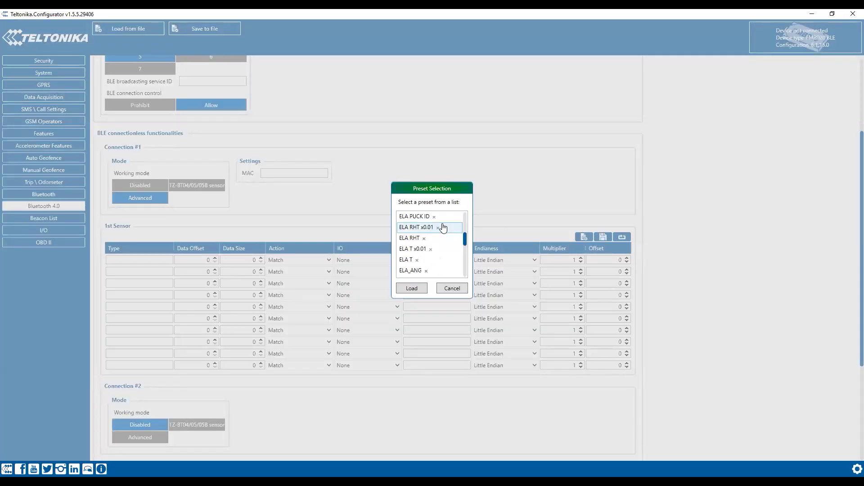
scroll(443, 228, down, 1)
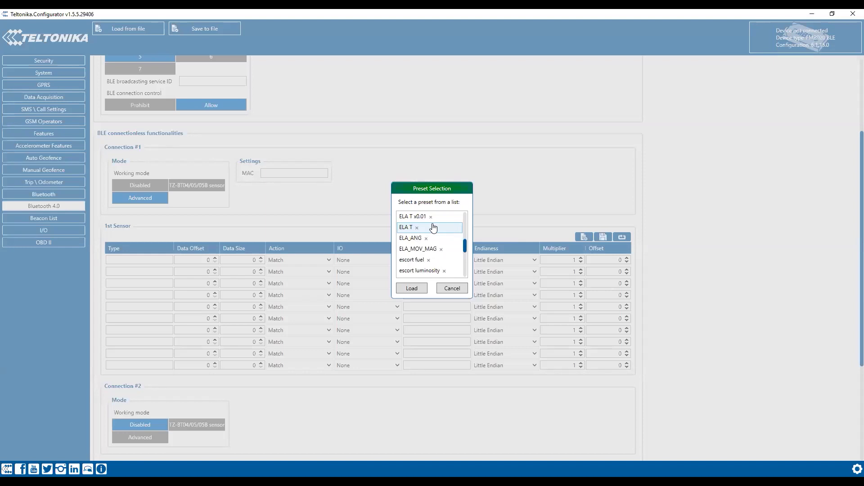
click(411, 228)
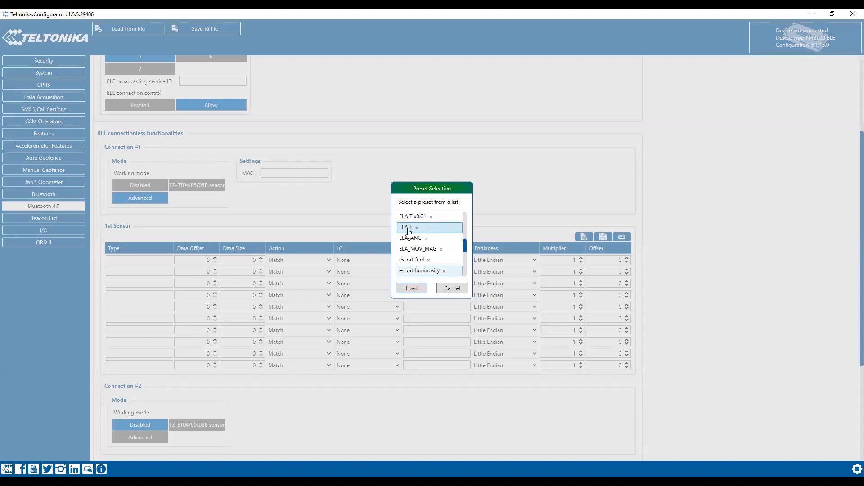
click(413, 288)
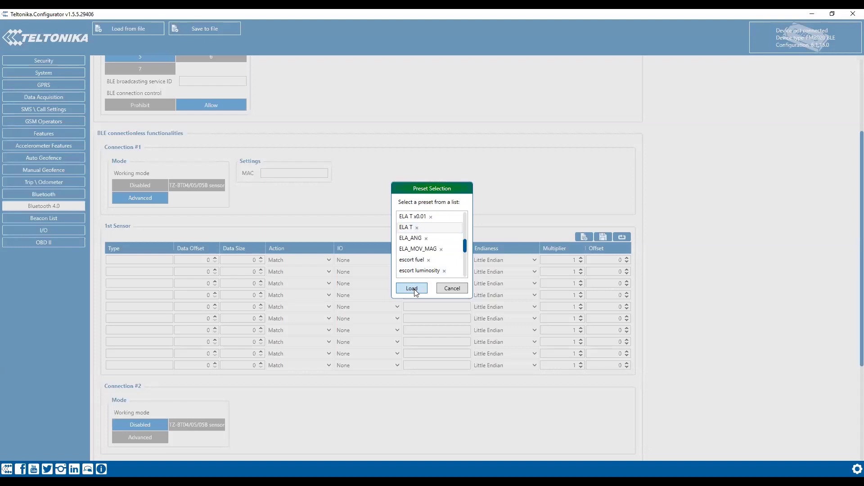
click(431, 257)
scroll(425, 257, down, 2)
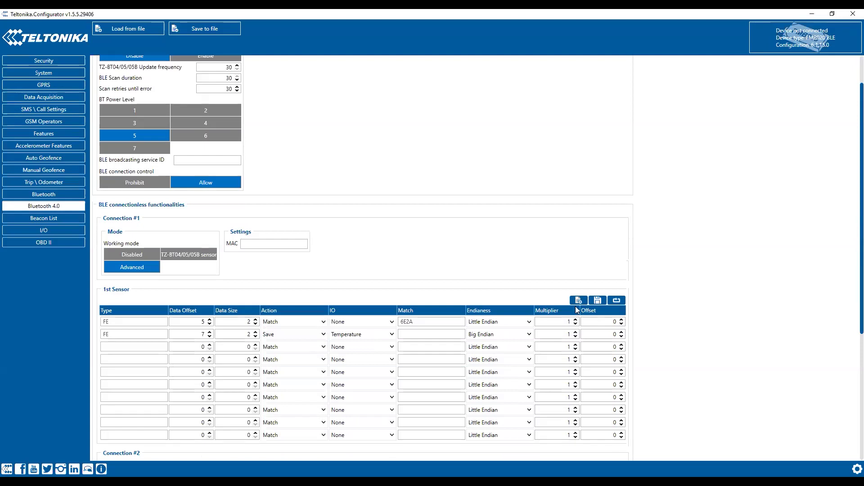
Reload the sensor preset so rows match 6E2A and save Big Endian Temperature, then select the MAC field.
click(578, 300)
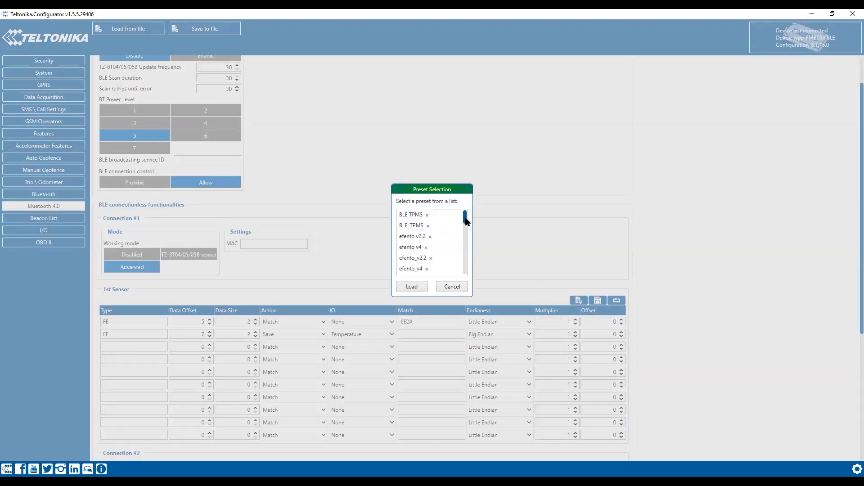
drag(465, 221, 467, 254)
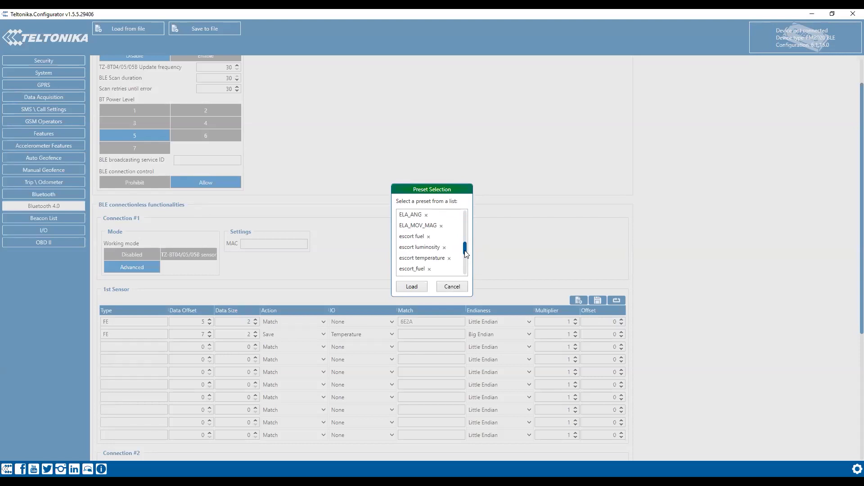
scroll(465, 252, up, 3)
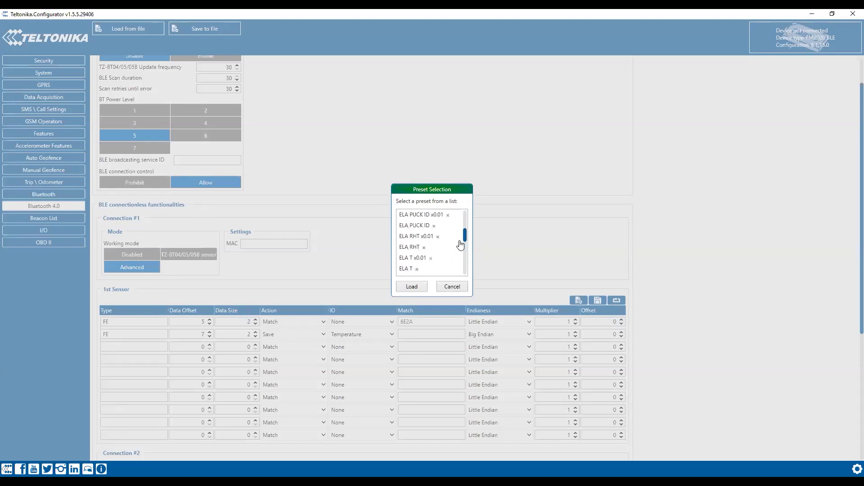
click(423, 284)
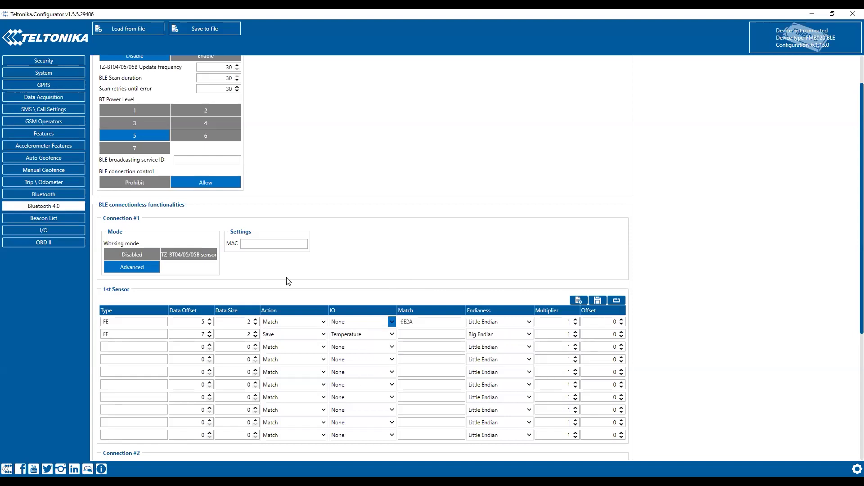
click(274, 243)
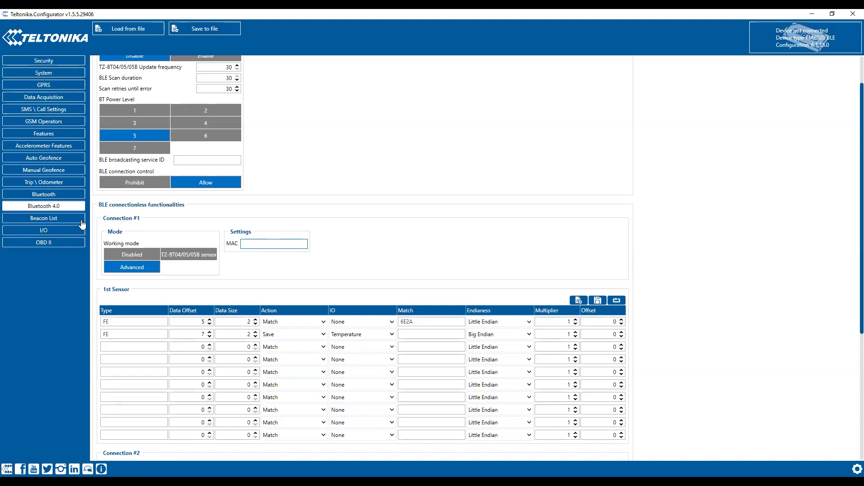
scroll(221, 218, down, 1)
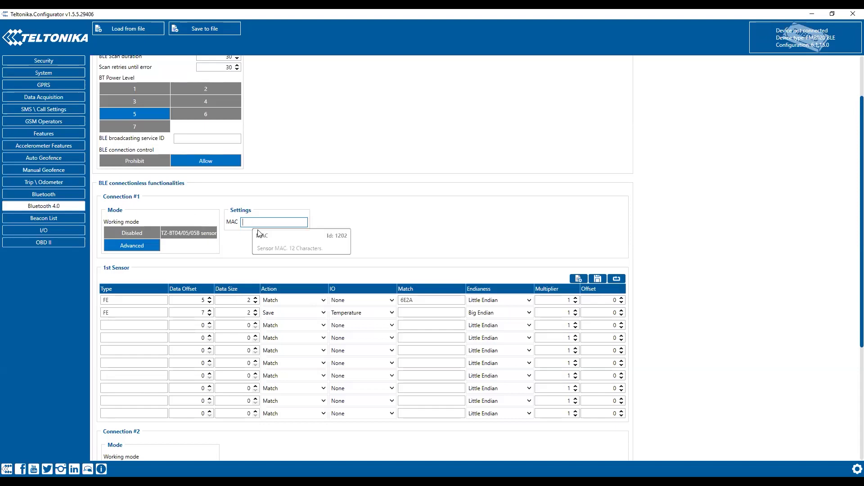
Give the BLE Temperature #1 I/O element Low priority.
click(74, 229)
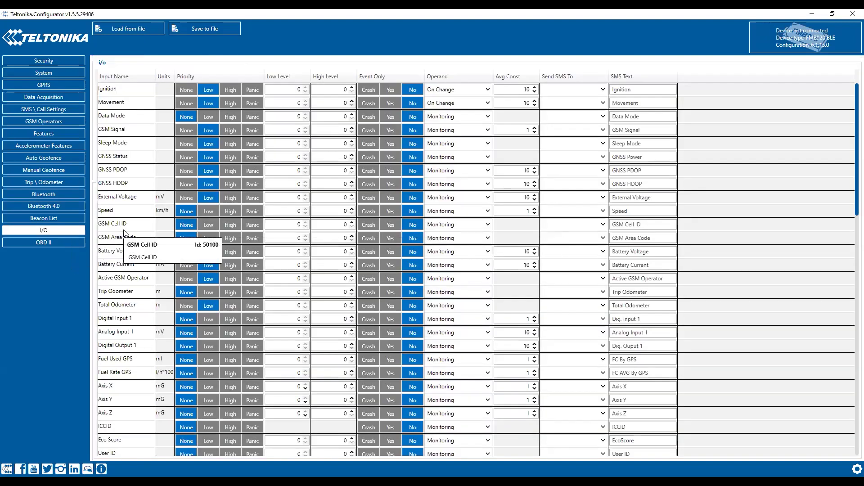
scroll(124, 232, down, 5)
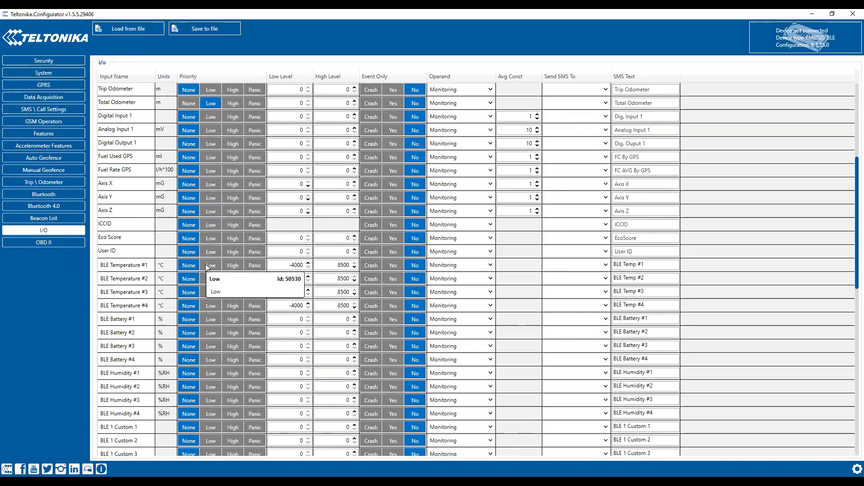
click(205, 264)
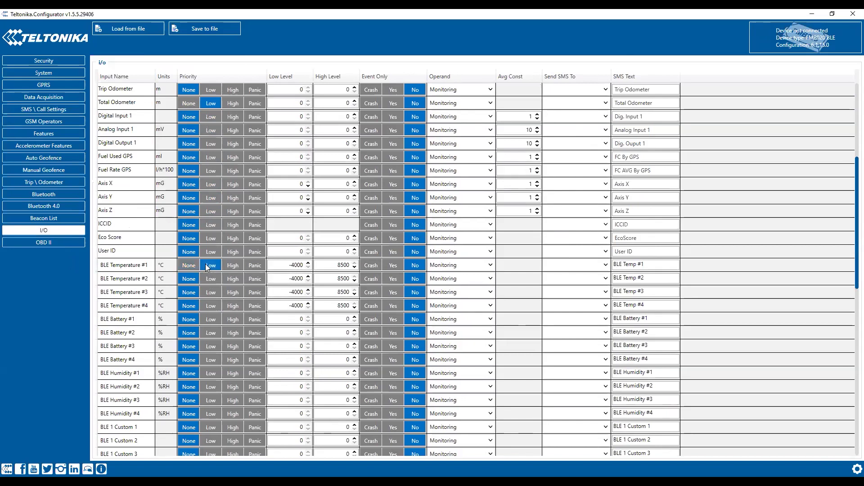
On the Beacon List page, change Beacon Detection from All to Configured.
click(69, 219)
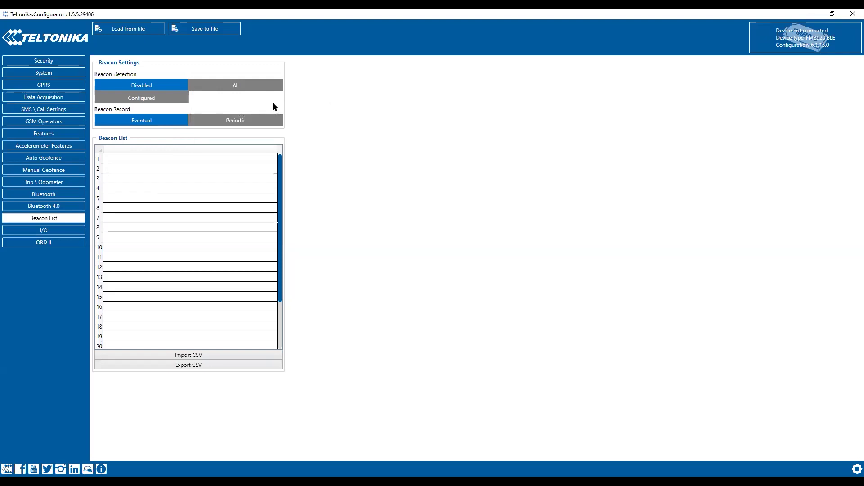
click(250, 92)
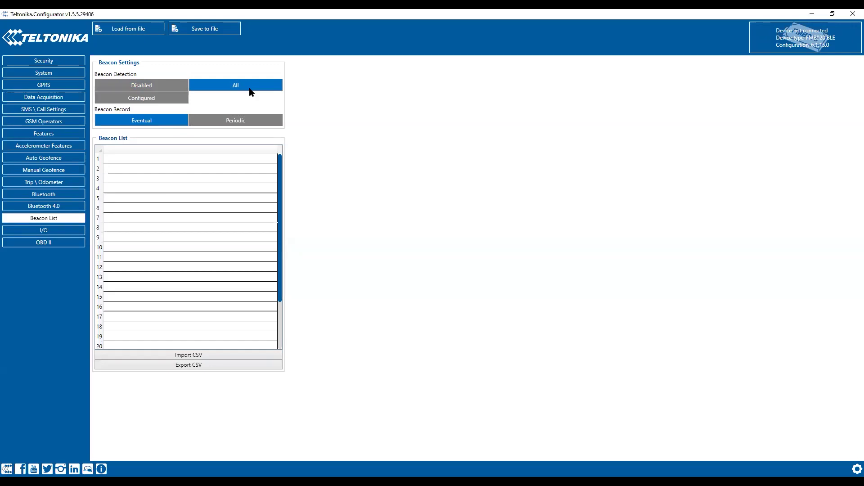
click(184, 101)
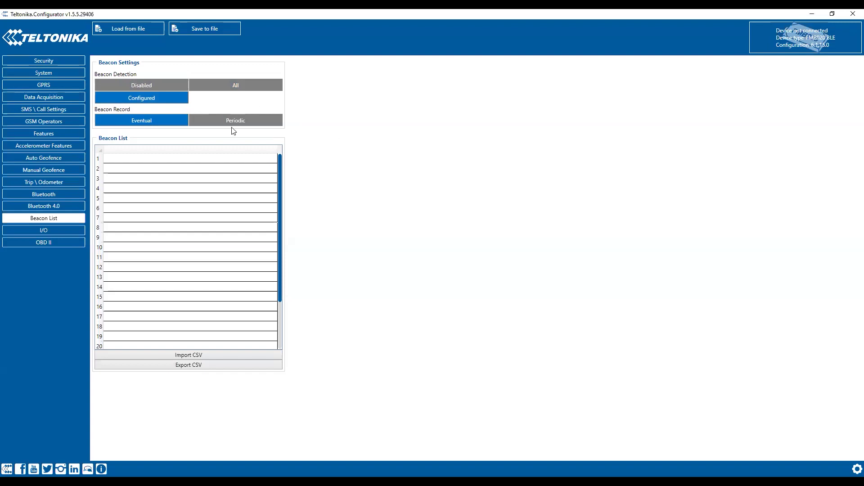
mouse_move(194, 164)
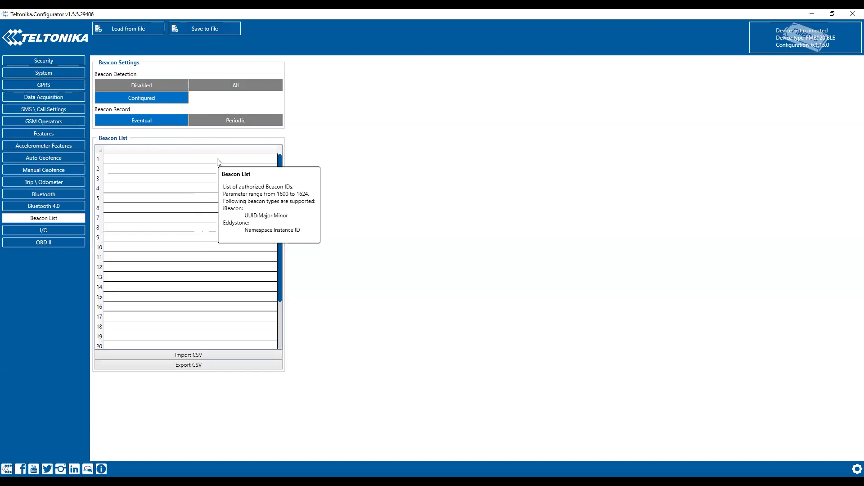
Enter a beacon ID ending in FEA0:AE1E into row 1 of the beacon list.
click(183, 159)
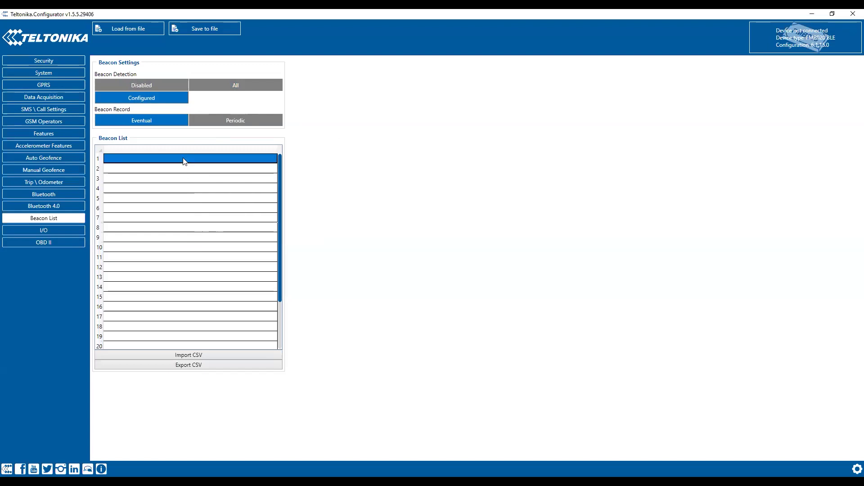
text(12EFD0DACDF4OA0E)
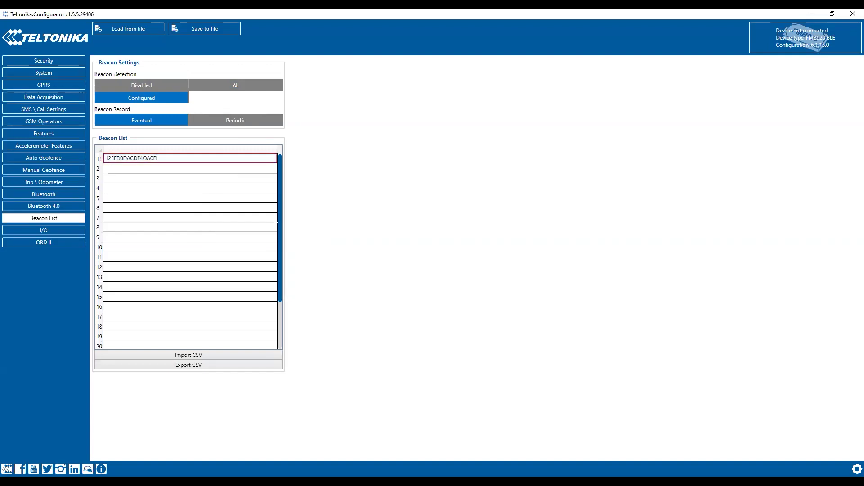
text(1EAO)
drag(169, 157, 98, 160)
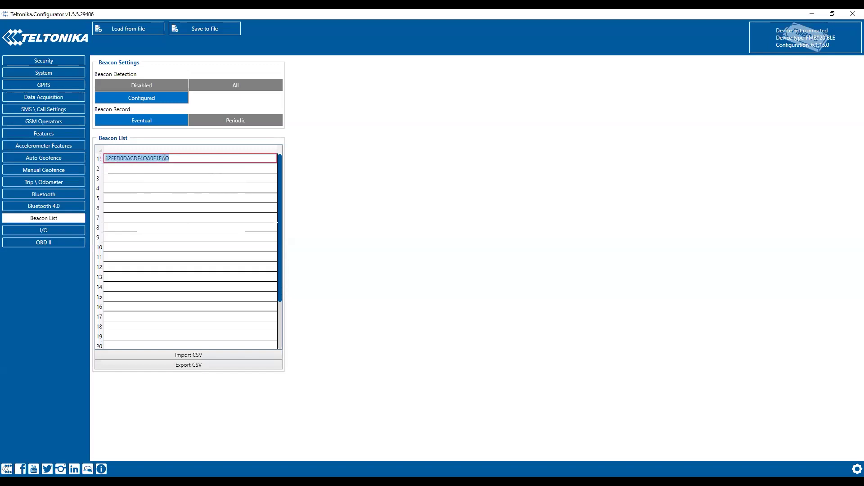
click(183, 158)
text(FEA0:AE1E)
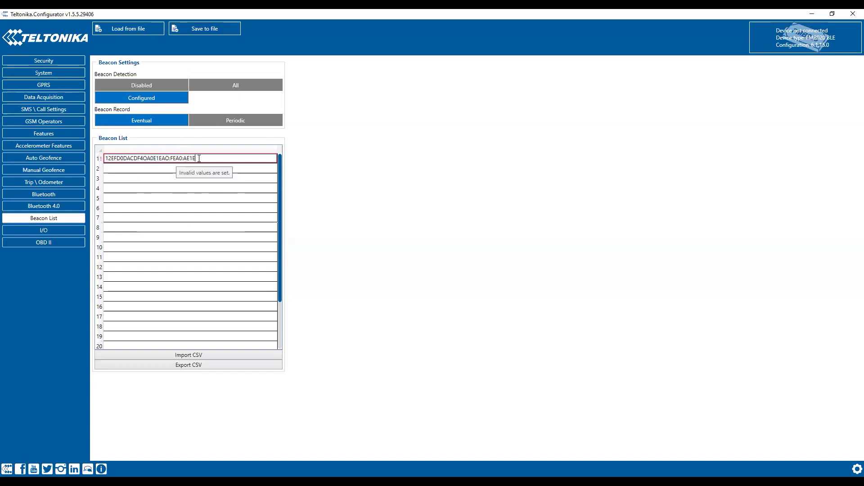
click(166, 169)
click(164, 159)
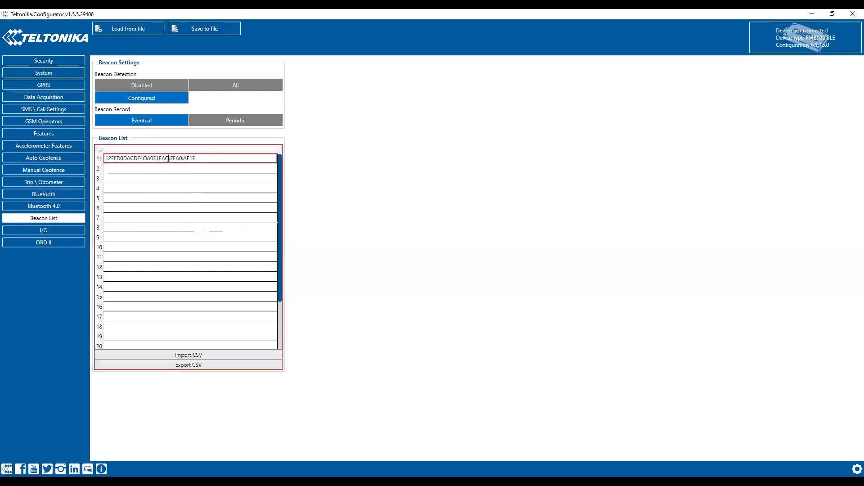
shift+click(114, 157)
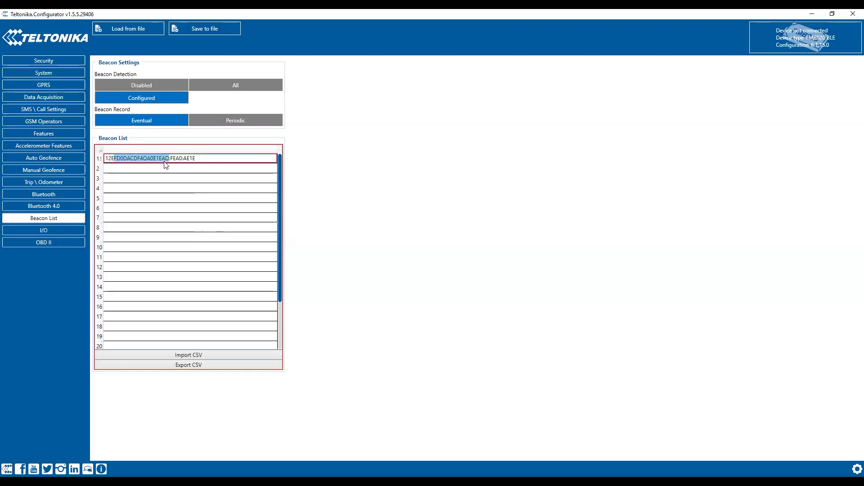
click(203, 158)
Dismiss the 'Invalid values are set' error and delete the rejected beacon ID from row 1.
click(68, 135)
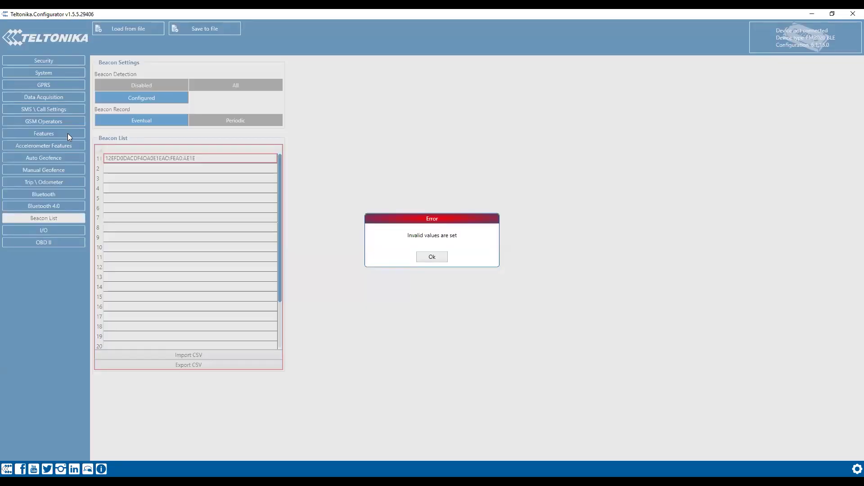
key(Return)
drag(200, 158, 50, 167)
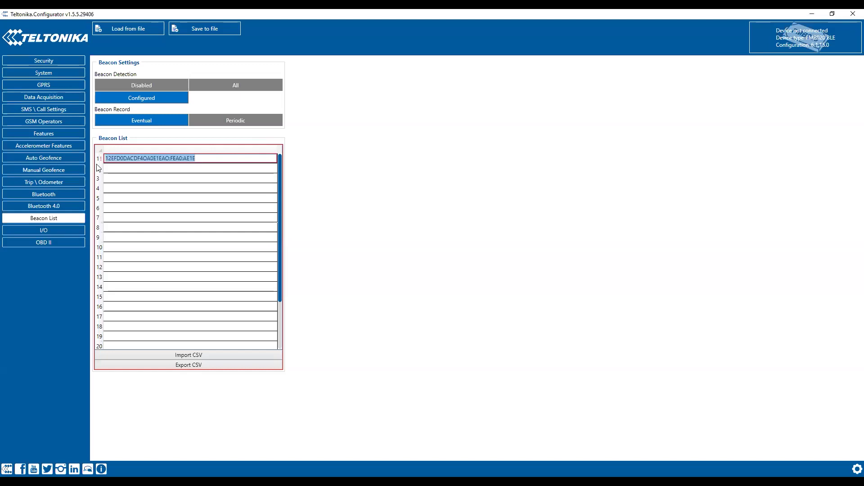
key(BackSpace)
Set the Immobilizer to Low Priority, DOUT 1 output control and Beacon iButton List Check.
click(53, 135)
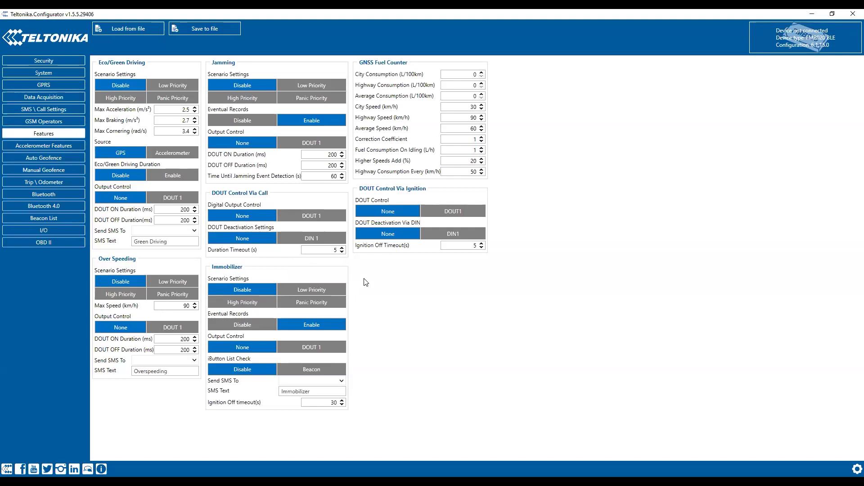
click(265, 301)
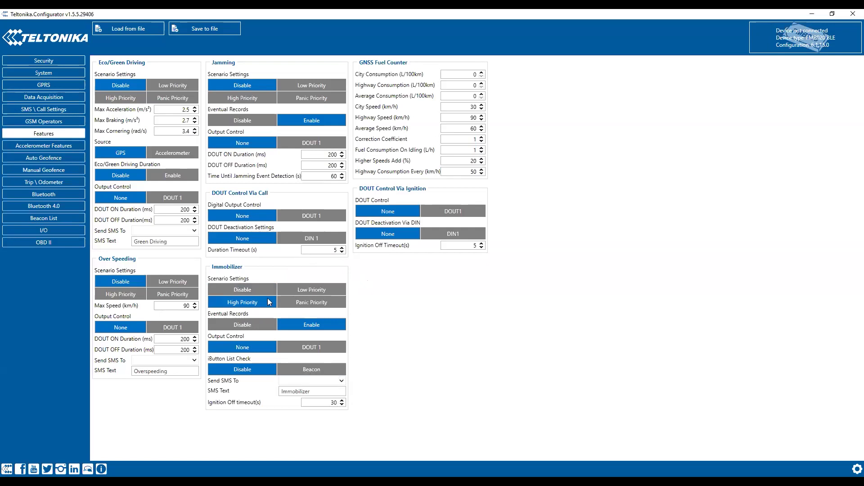
click(284, 292)
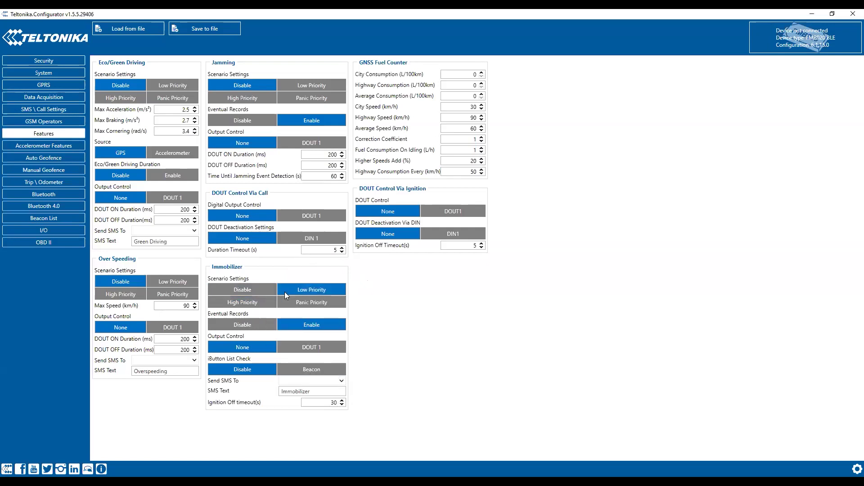
click(299, 346)
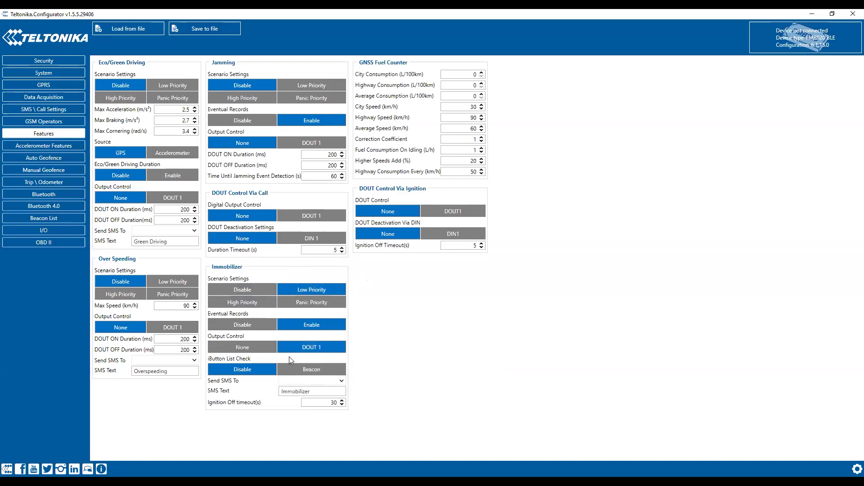
mouse_move(230, 361)
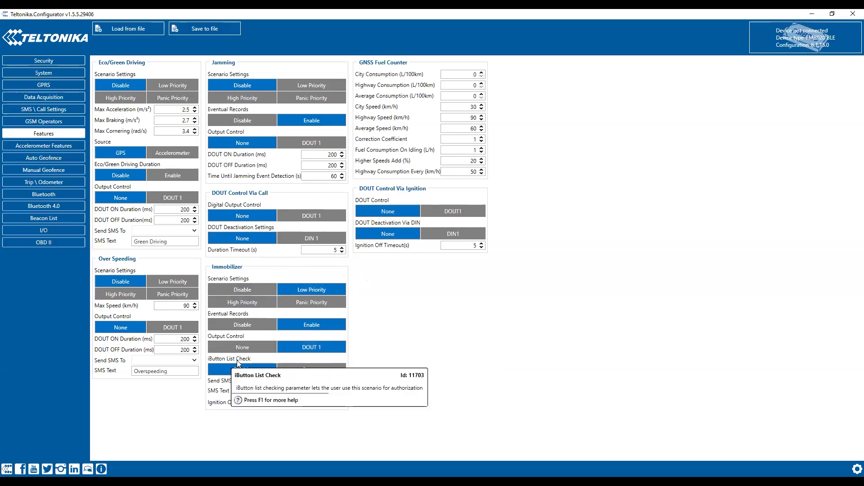
click(292, 370)
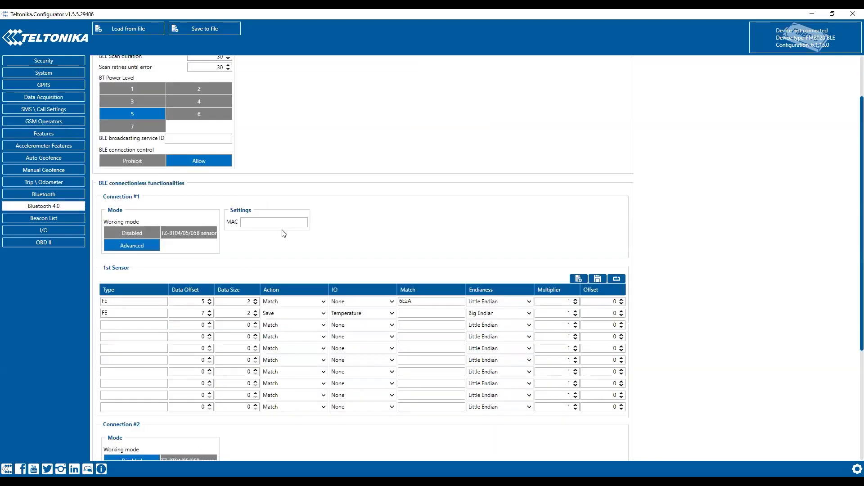
scroll(284, 233, up, 2)
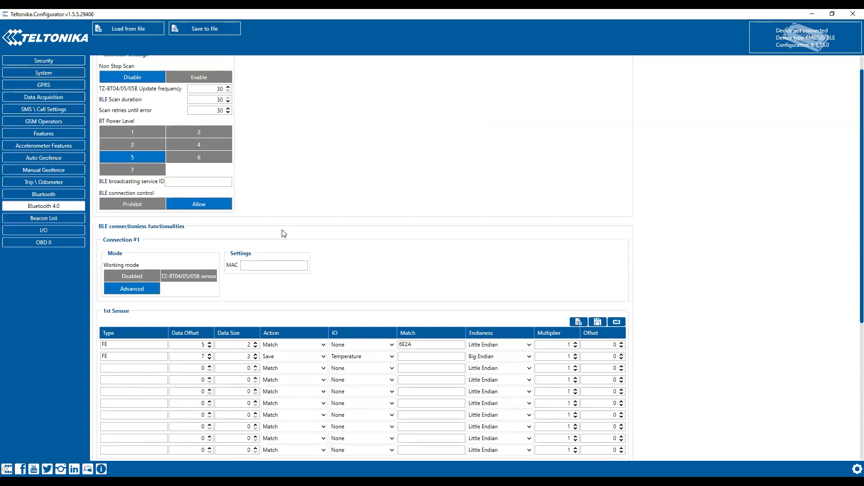